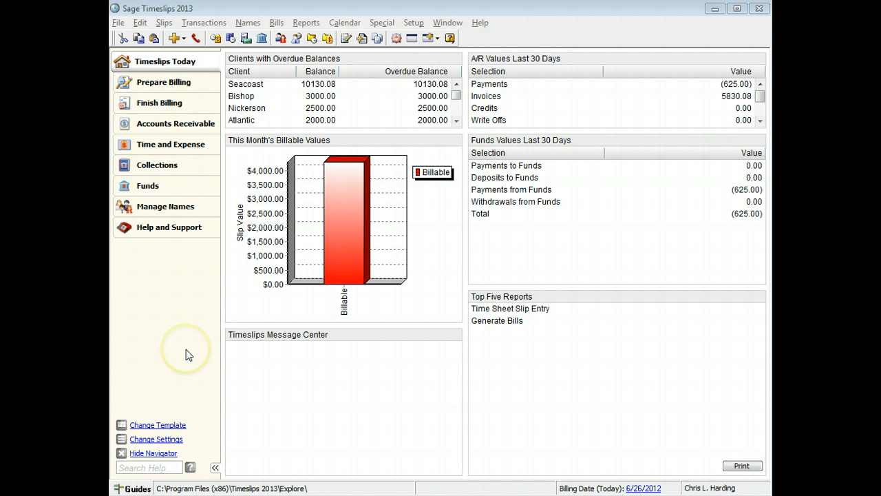
Step: Open the Sample Bill with Data Fields layout from Bill and Statement Layouts for editing
click(277, 23)
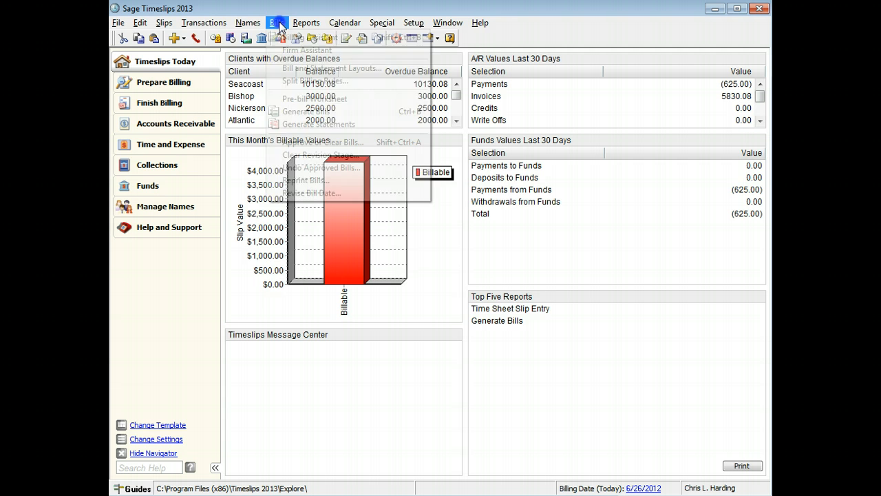
click(386, 70)
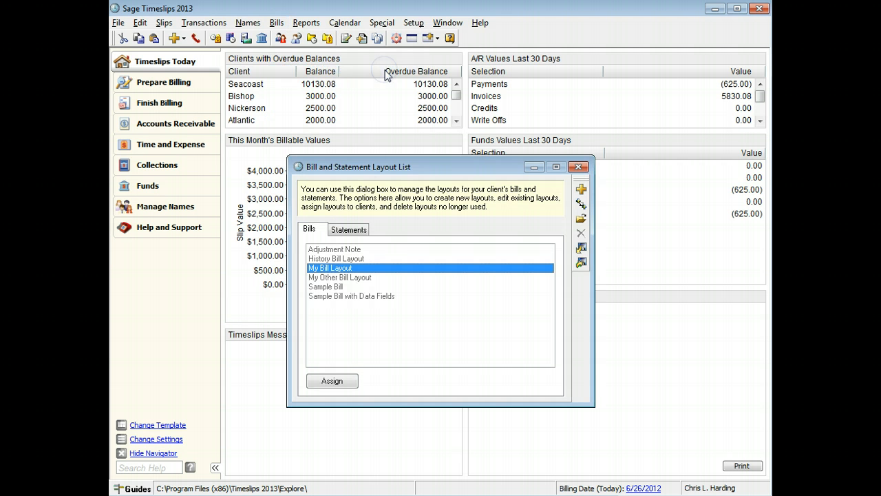
click(351, 296)
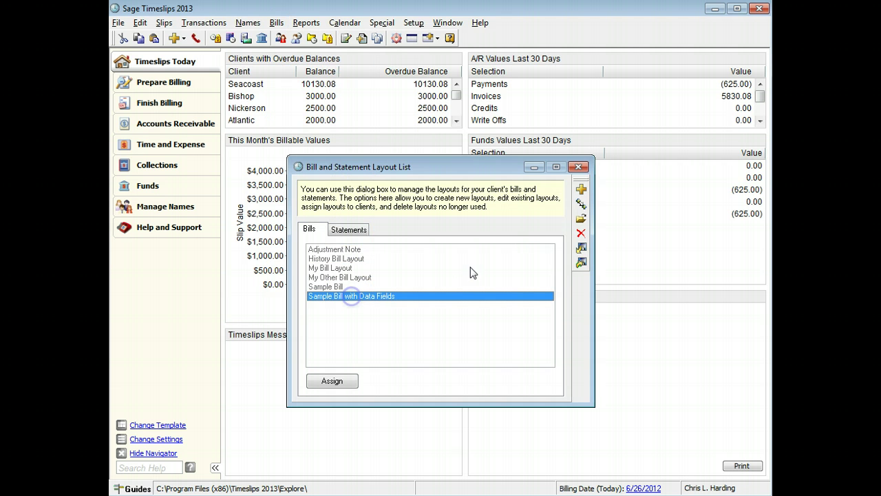
click(581, 220)
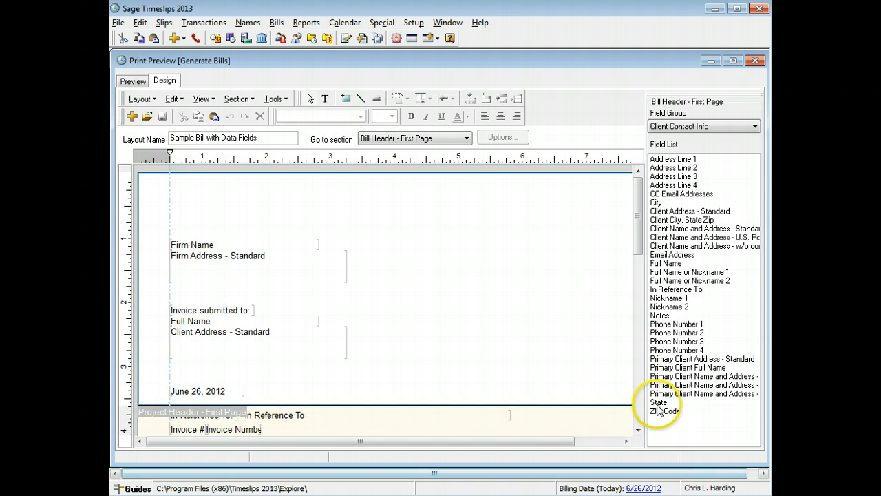
Step: Set the Field Group to Firm Contact Info so the firm's contact fields are listed
click(722, 127)
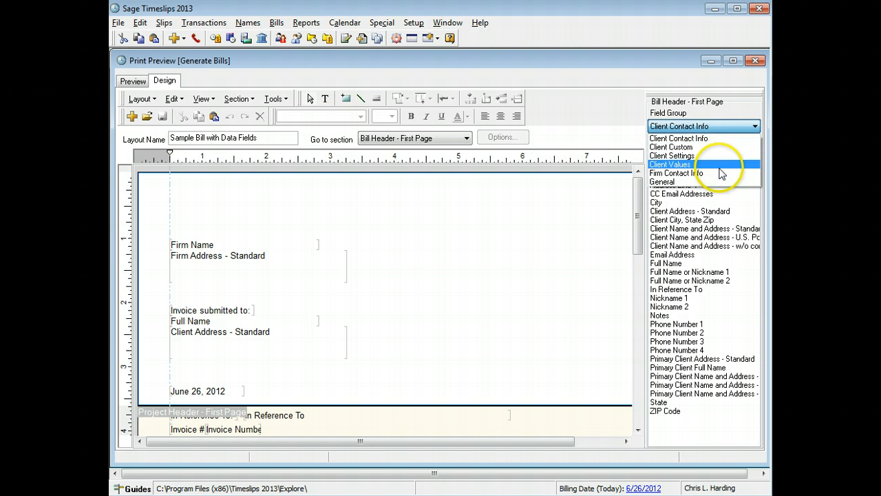
click(729, 140)
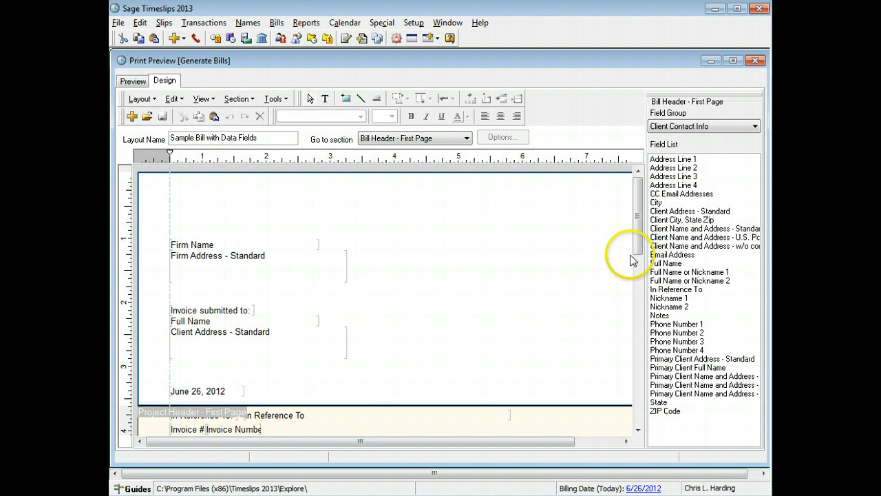
click(737, 128)
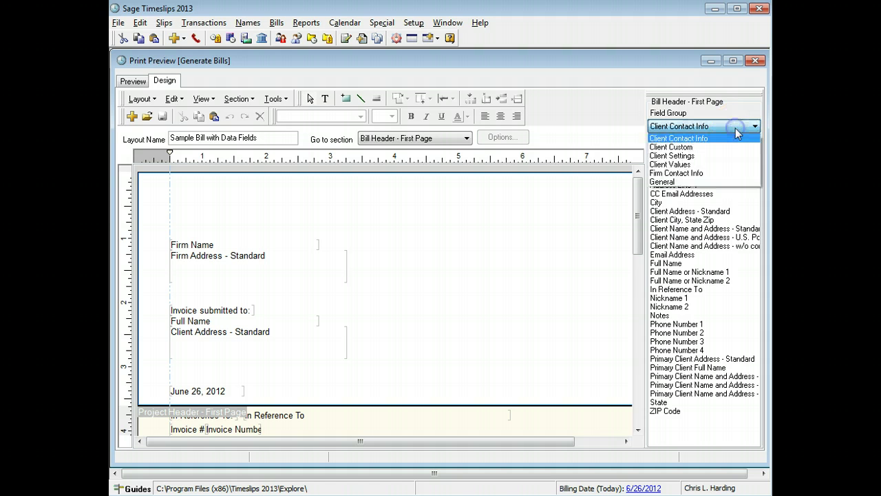
click(730, 173)
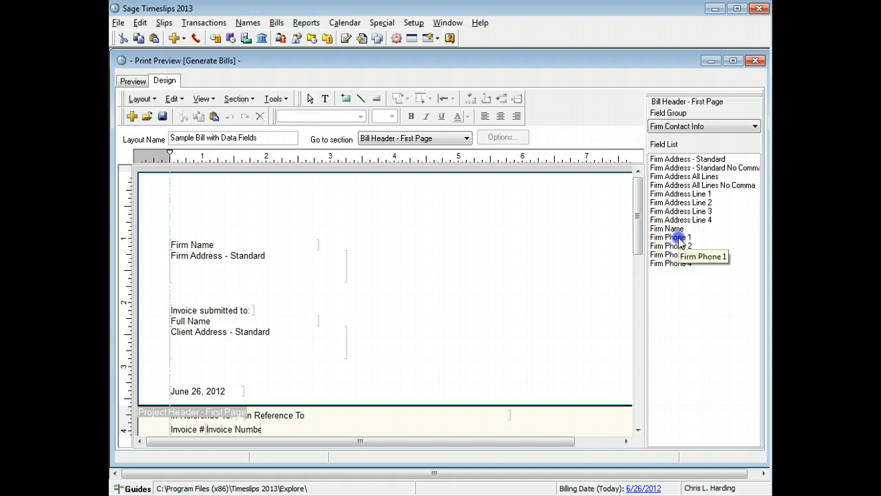
Step: Place the Firm Phone 1 field in the bill header just below Firm Address - Standard
mouse_move(681, 237)
mouse_down()
mouse_move(401, 295)
mouse_move(246, 293)
mouse_up()
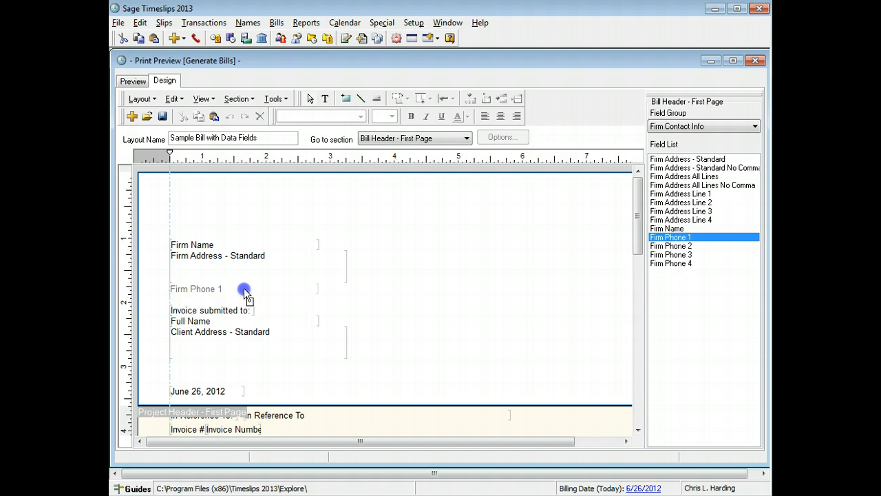
drag(246, 293, 245, 290)
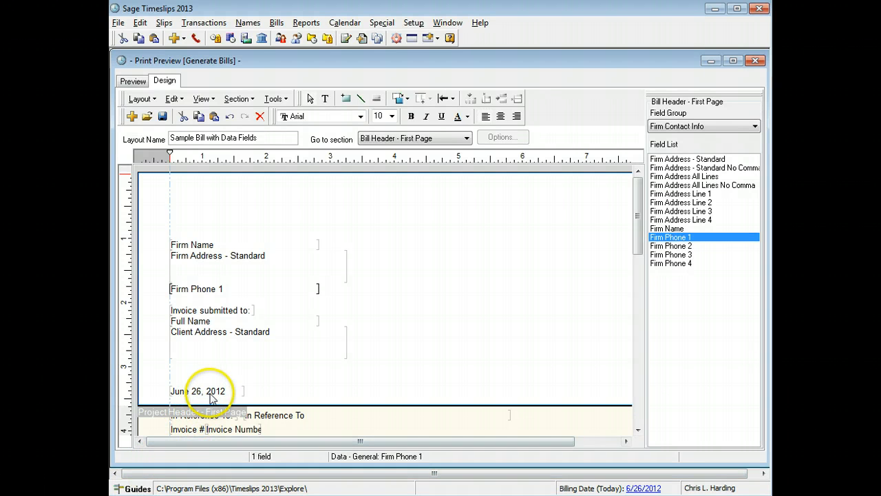
Step: Move the June 26, 2012 bill date field rightward to near the header's center
drag(210, 391, 357, 392)
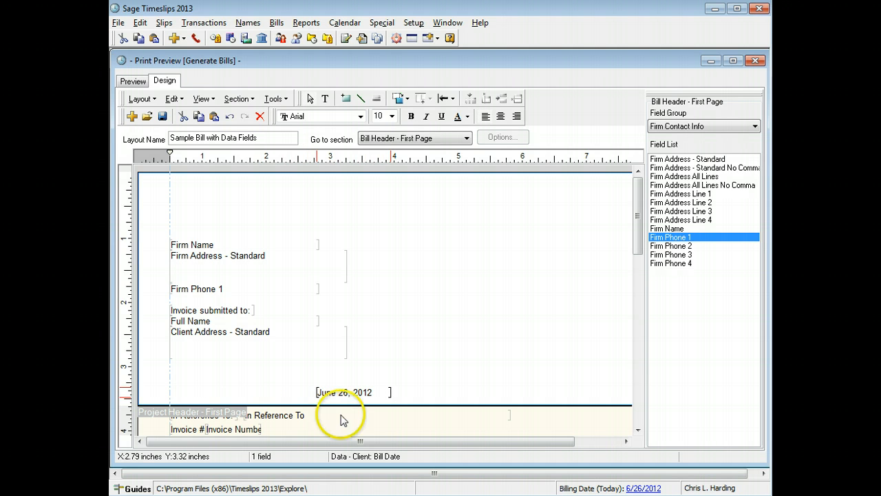
Step: Add a text label left of the bill date and begin editing it to read 'Invoice date:'
click(326, 99)
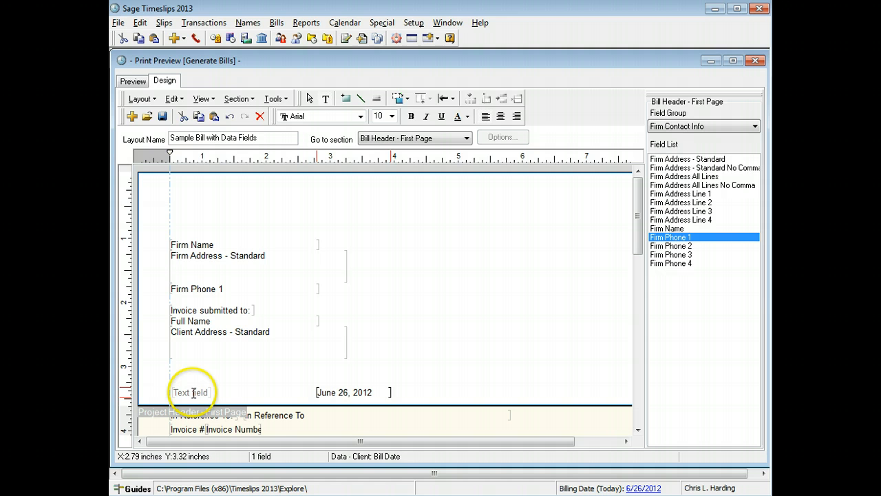
click(195, 392)
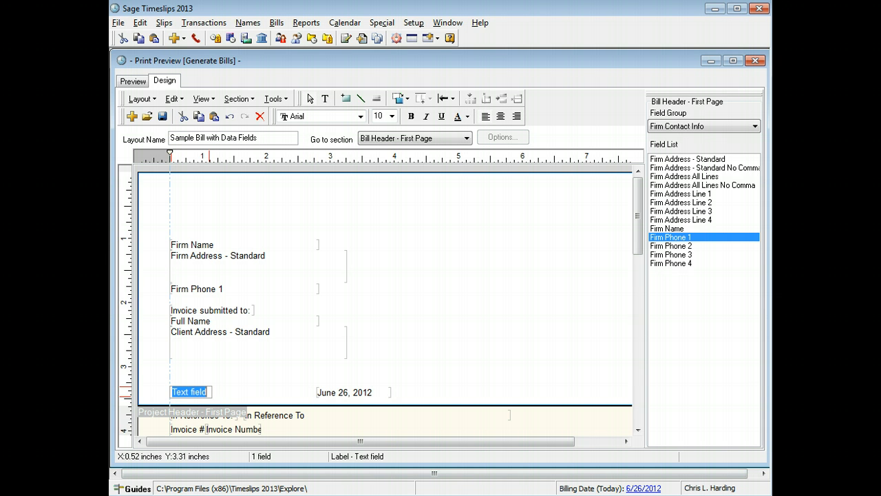
double_click(190, 392)
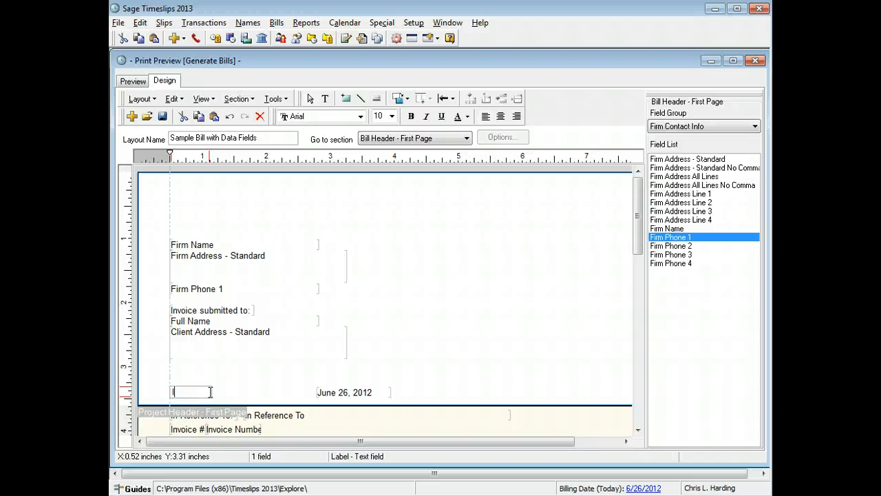
text(Invoice date)
text(:)
Step: Move the June 26, 2012 date field left so it sits right after the 'Invoice date:' label
click(327, 394)
drag(327, 394, 236, 394)
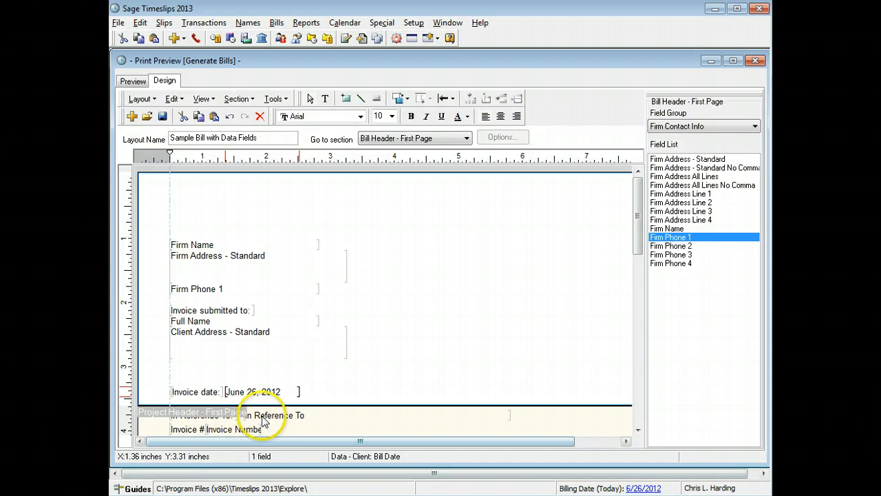
Step: Format the bill date as Full with day of the week, reading Tuesday, June 26, 2012
right_click(288, 393)
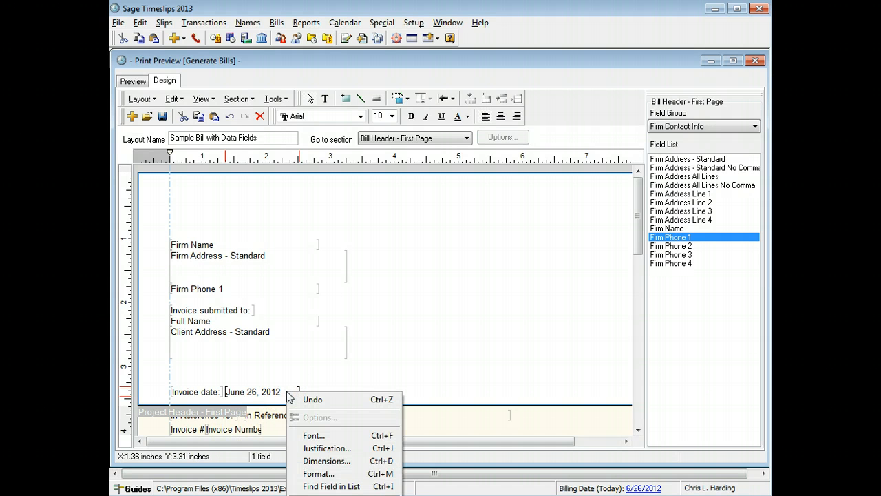
click(315, 474)
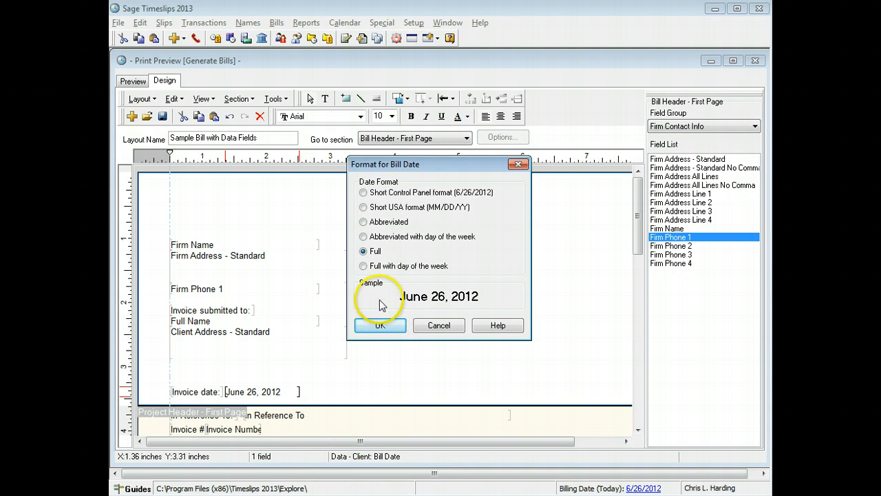
click(362, 266)
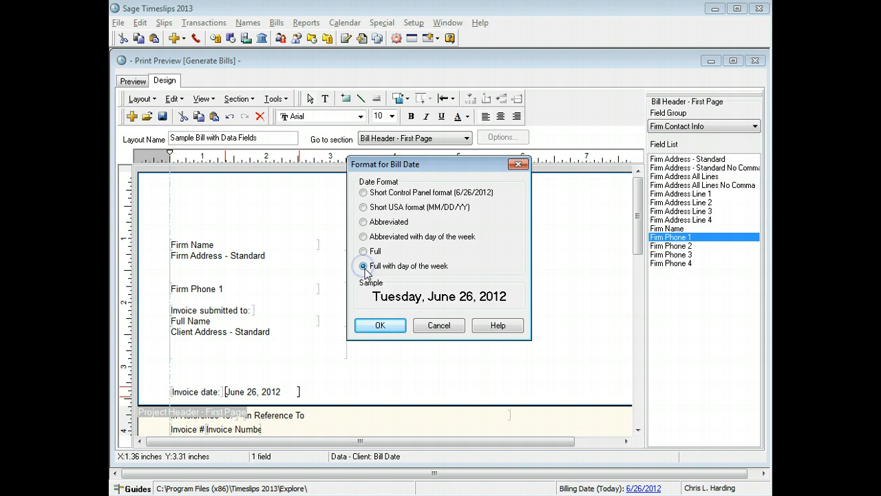
click(380, 325)
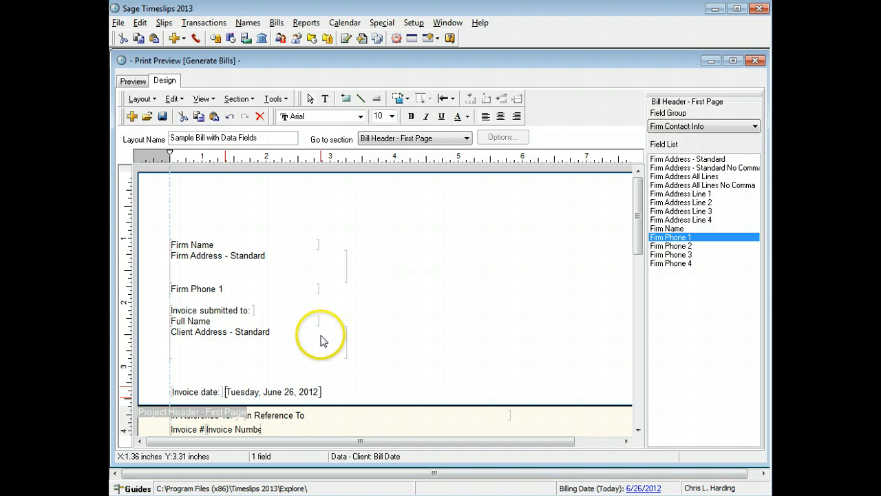
Step: Preview the bill for ABC Corporation showing firm phone and invoice date, then return to Design
click(133, 81)
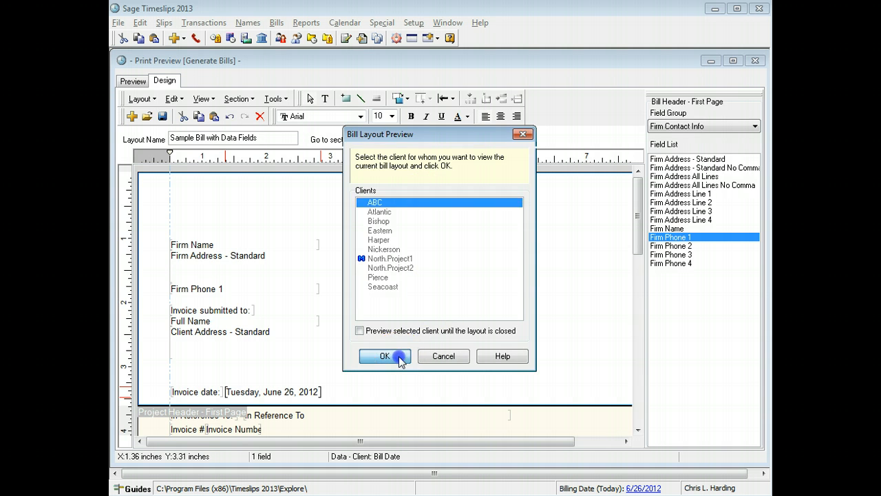
click(385, 356)
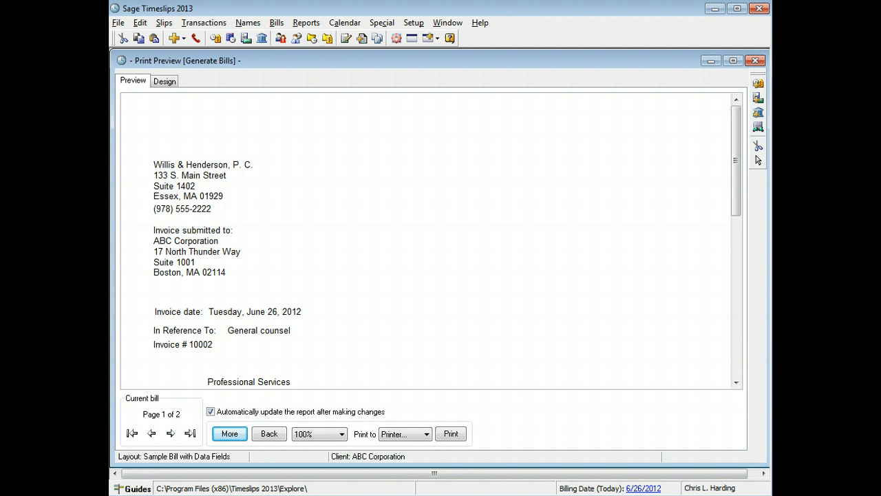
click(166, 81)
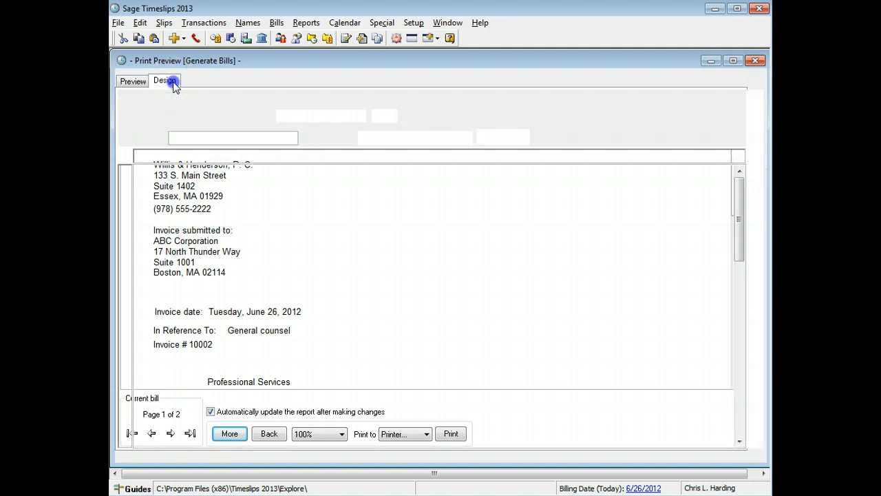